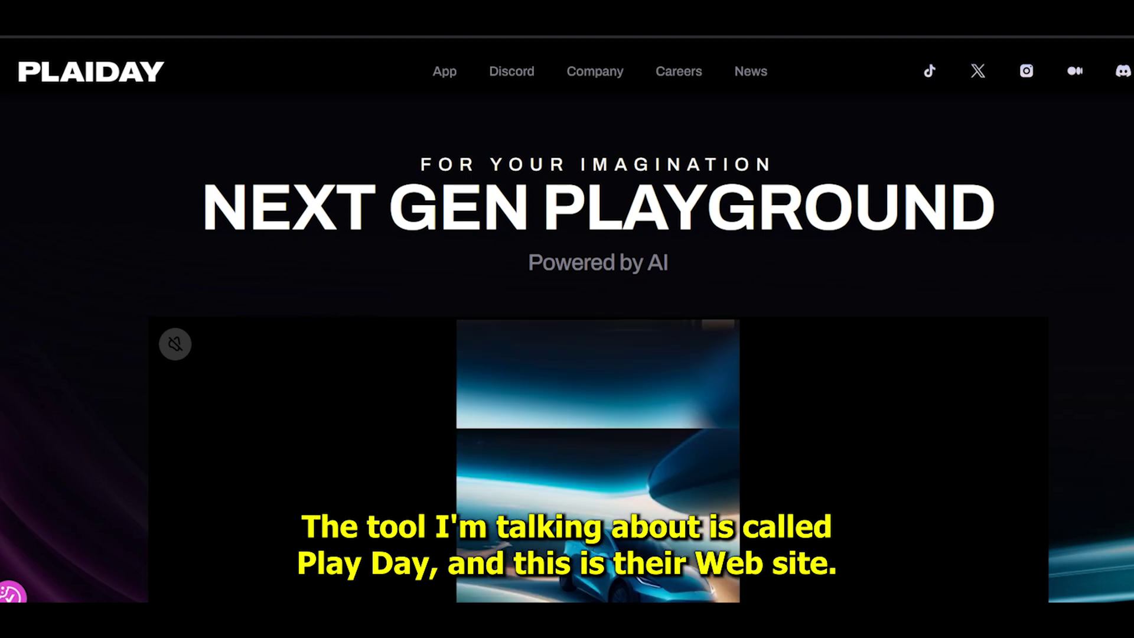
Look through the PlaiDay home page, including its showcase video and the app download and video creation options.
{"action": "scroll", "coordinate": [598, 354], "scroll_direction": "down", "scroll_amount": 3}
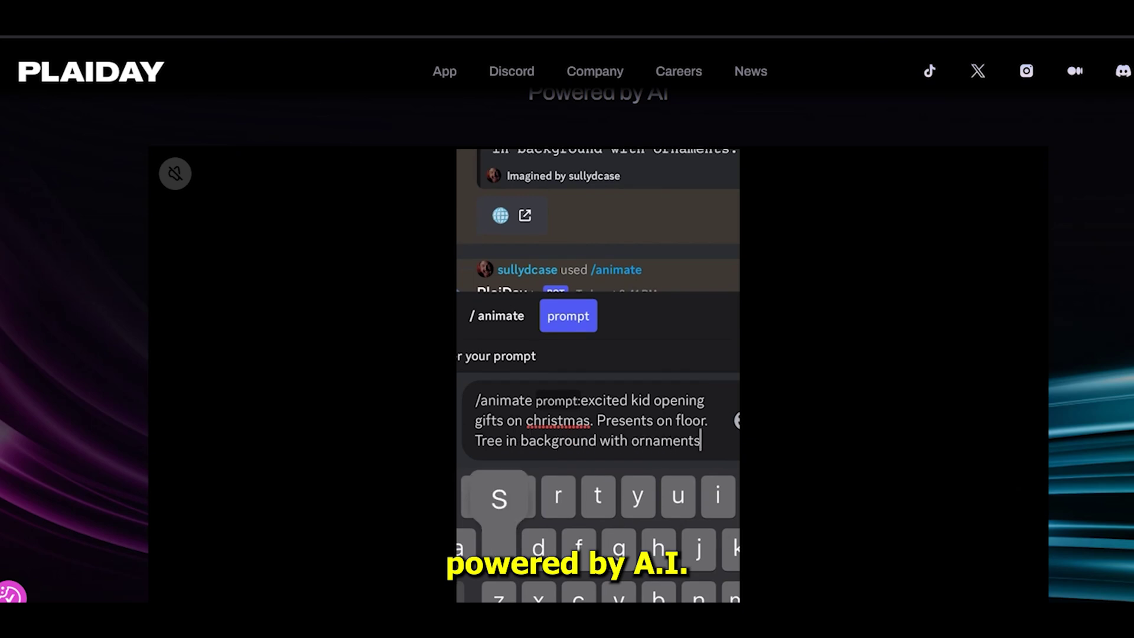
{"action": "scroll", "coordinate": [567, 355], "scroll_direction": "down", "scroll_amount": 2}
{"action": "scroll", "coordinate": [567, 355], "scroll_direction": "down", "scroll_amount": 2}
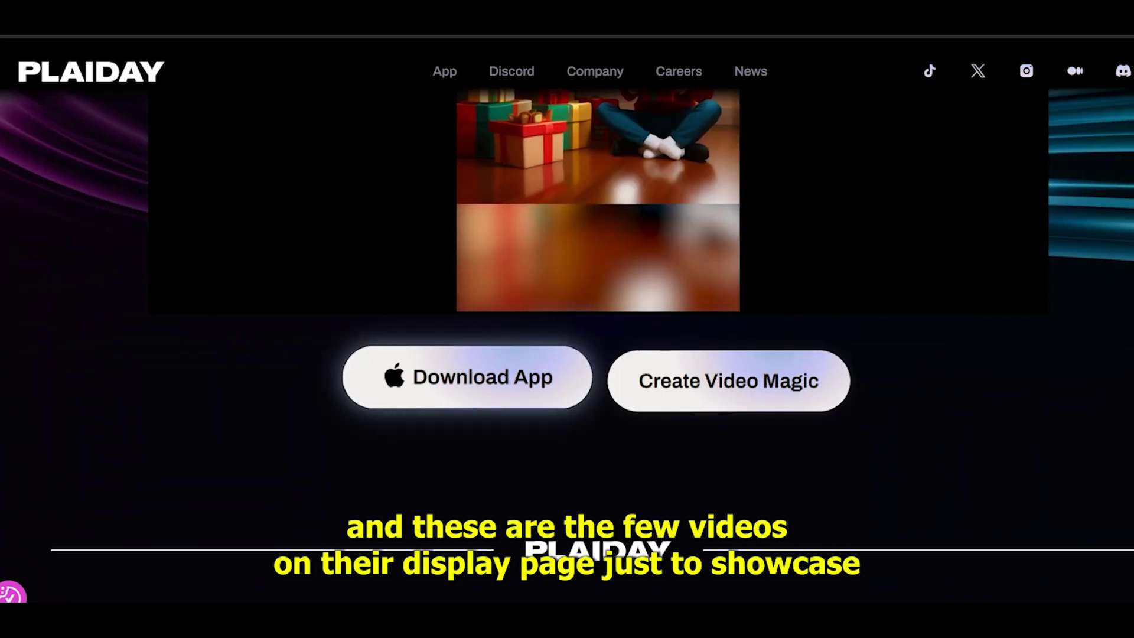
{"action": "scroll", "coordinate": [567, 319], "scroll_direction": "down", "scroll_amount": 3}
{"action": "scroll", "coordinate": [568, 319], "scroll_direction": "up", "scroll_amount": 4}
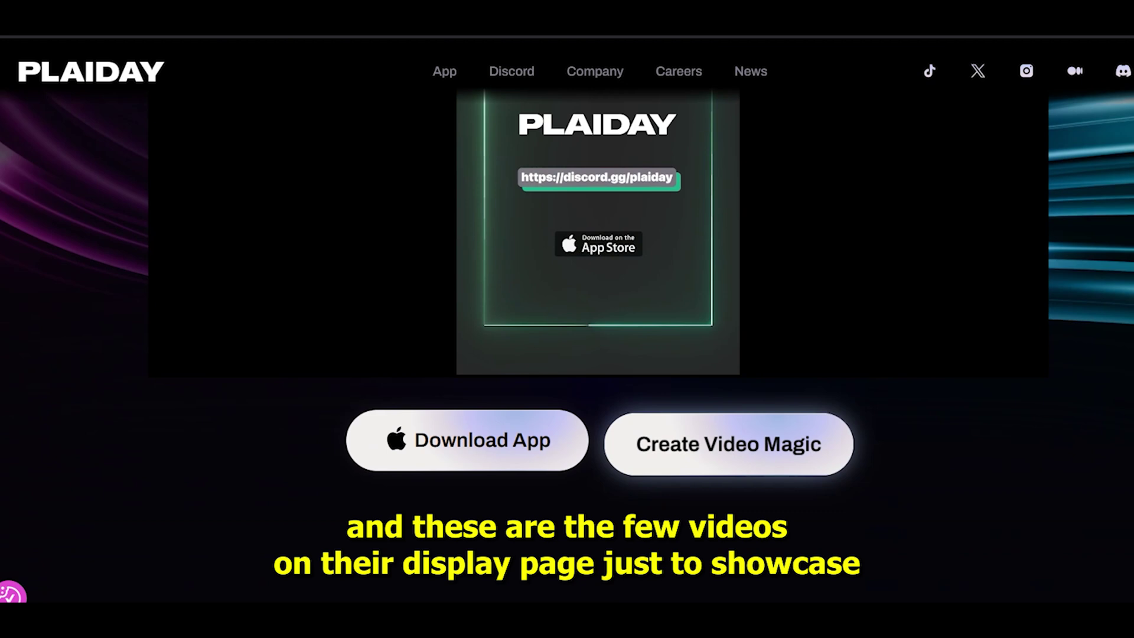
{"action": "scroll", "coordinate": [567, 319], "scroll_direction": "up", "scroll_amount": 3}
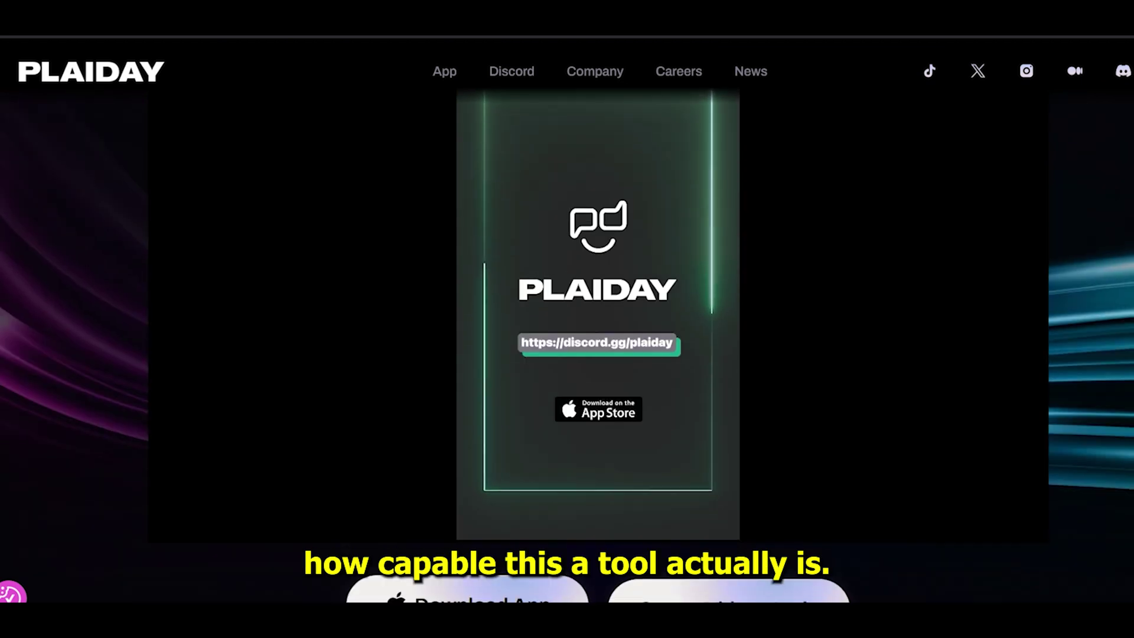
{"action": "scroll", "coordinate": [568, 319], "scroll_direction": "down", "scroll_amount": 1}
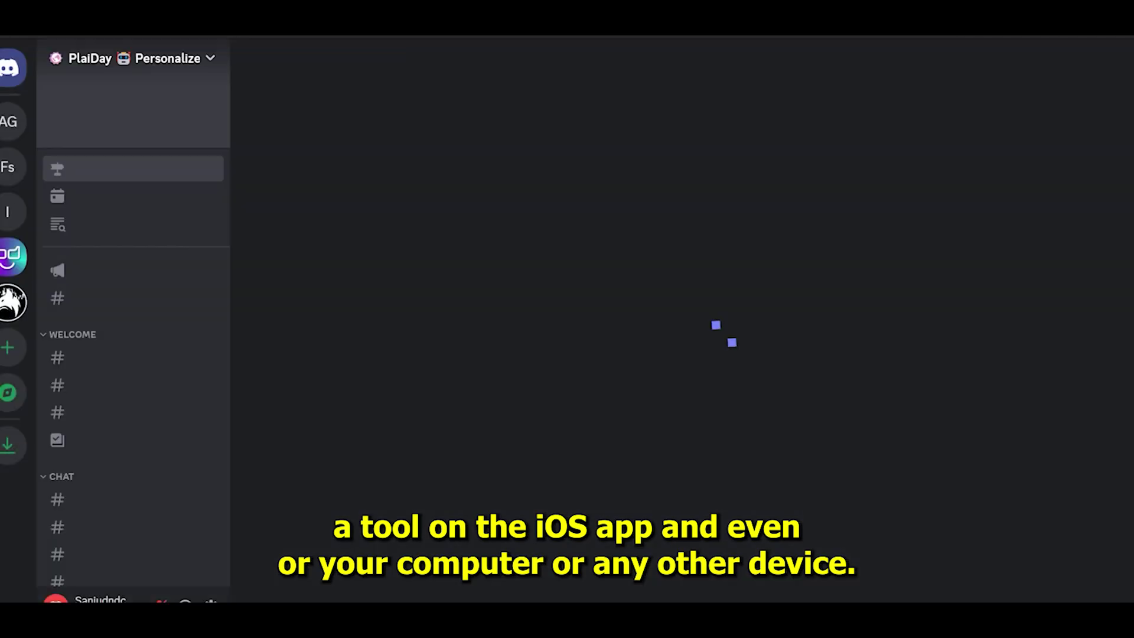
Open the plai-1 channel in the PlaiDay Discord server and browse the videos and prompts posted there.
{"action": "scroll", "coordinate": [133, 354], "scroll_direction": "down", "scroll_amount": 4}
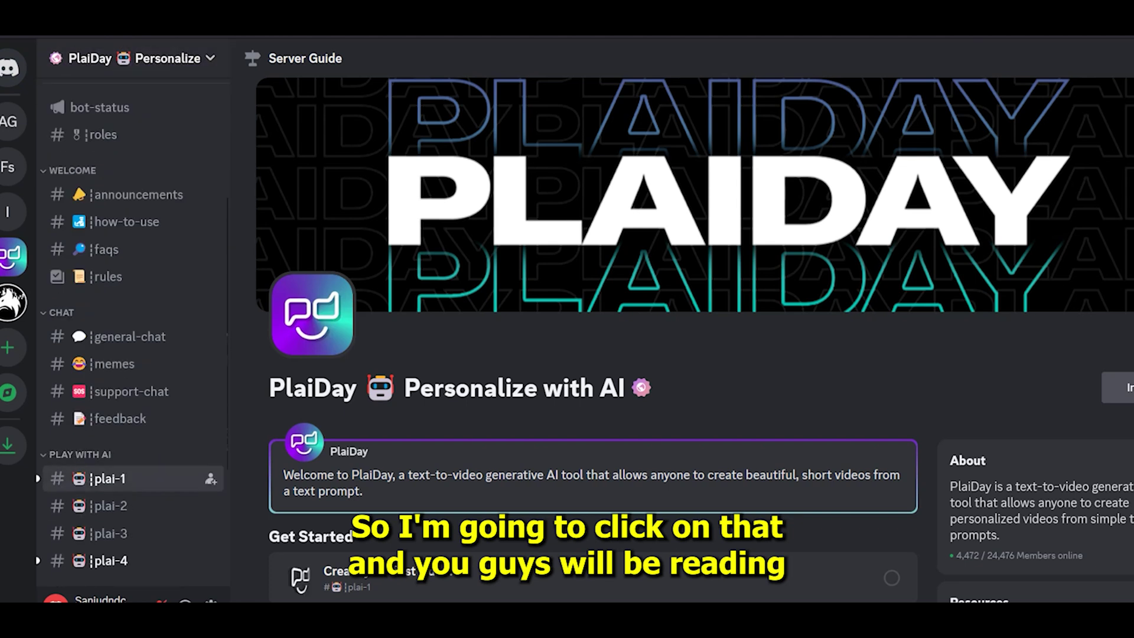
{"action": "left_click", "coordinate": [106, 479]}
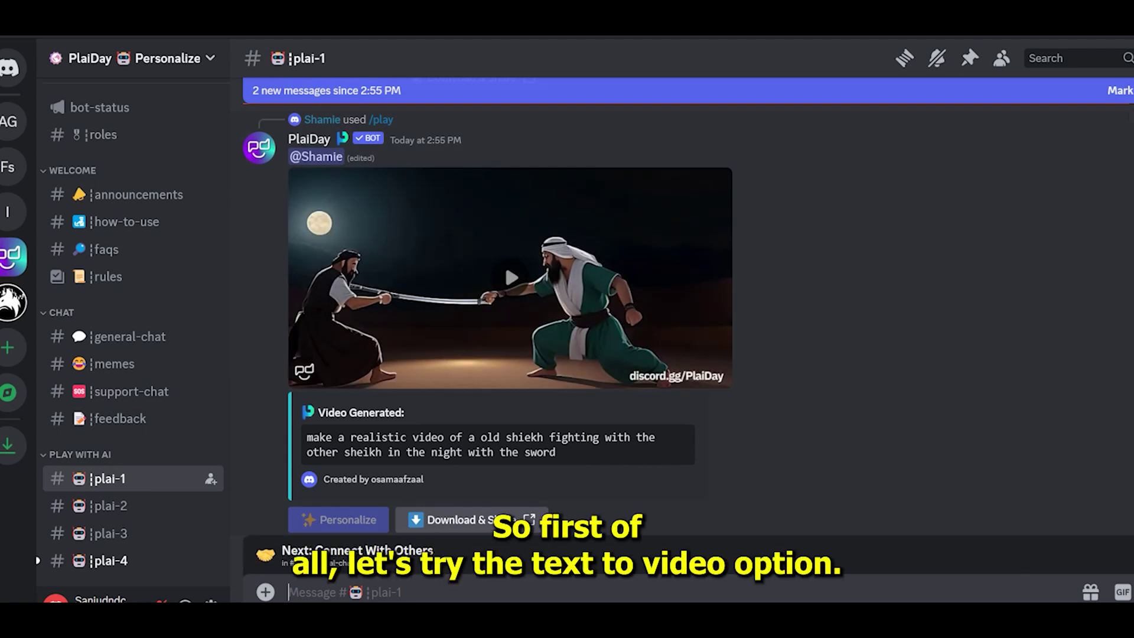
{"action": "scroll", "coordinate": [504, 261], "scroll_direction": "up", "scroll_amount": 7}
{"action": "scroll", "coordinate": [510, 295], "scroll_direction": "up", "scroll_amount": 8}
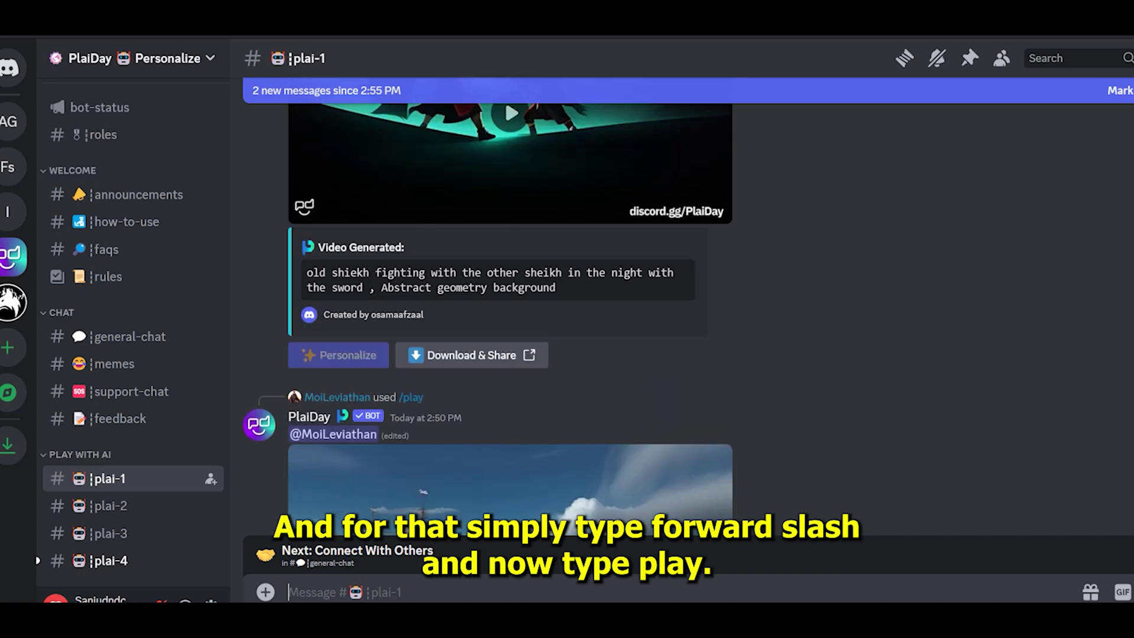
{"action": "scroll", "coordinate": [510, 295], "scroll_direction": "down", "scroll_amount": 7}
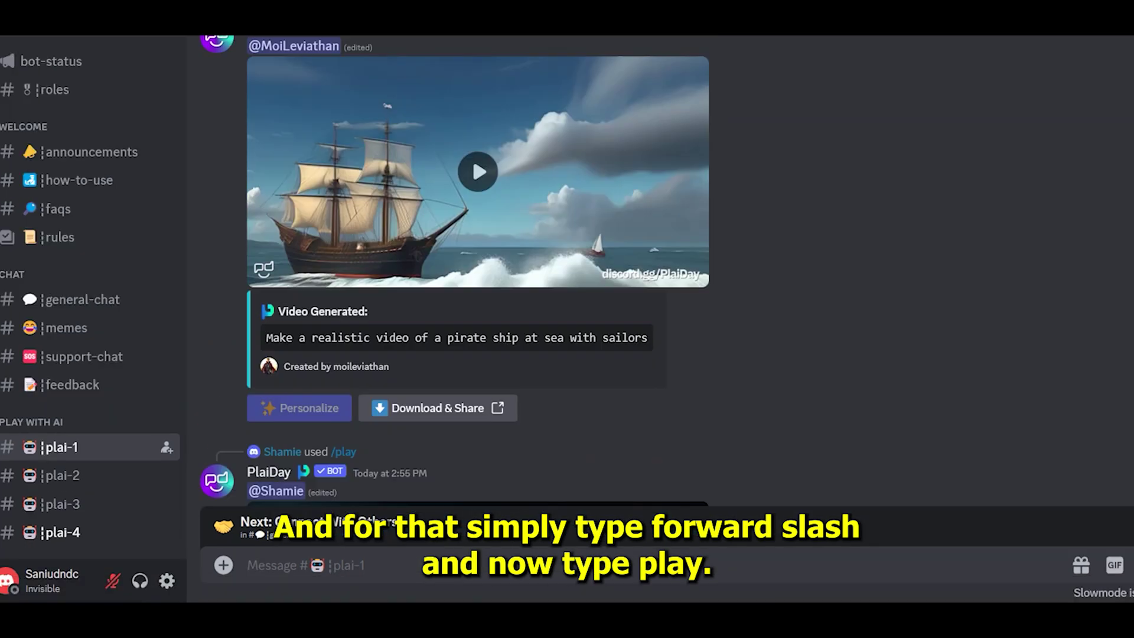
{"action": "scroll", "coordinate": [510, 296], "scroll_direction": "up", "scroll_amount": 8}
{"action": "scroll", "coordinate": [472, 156], "scroll_direction": "down", "scroll_amount": 15}
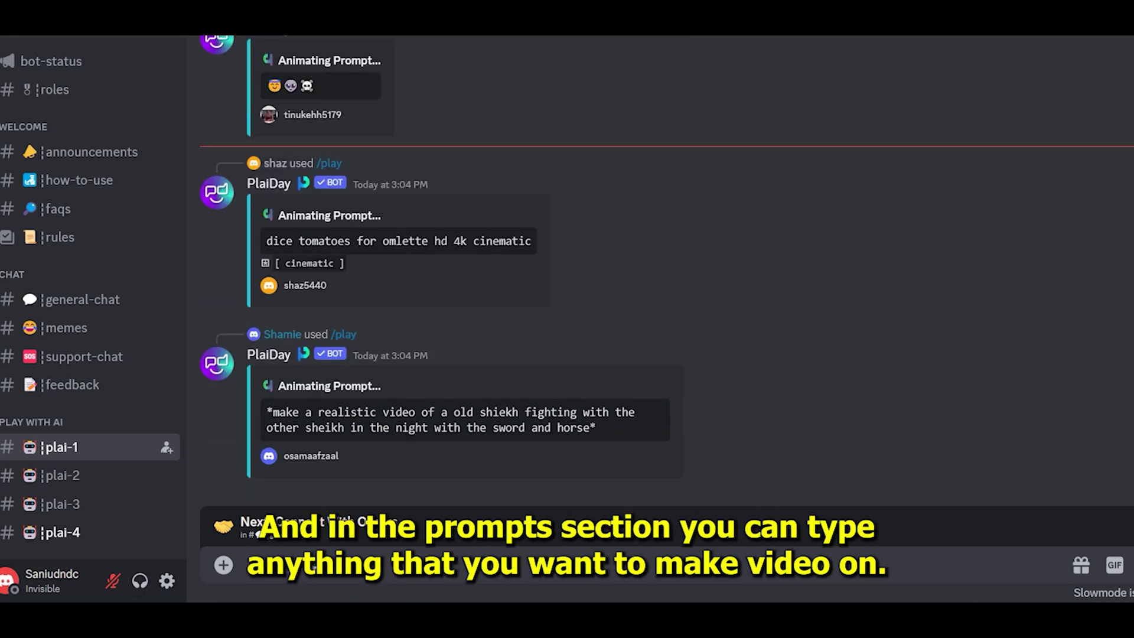
Run /play with the prompt "A 22 year old russian girl skating in a ice pond surrounded by mountains".
{"action": "type", "text": "/"}
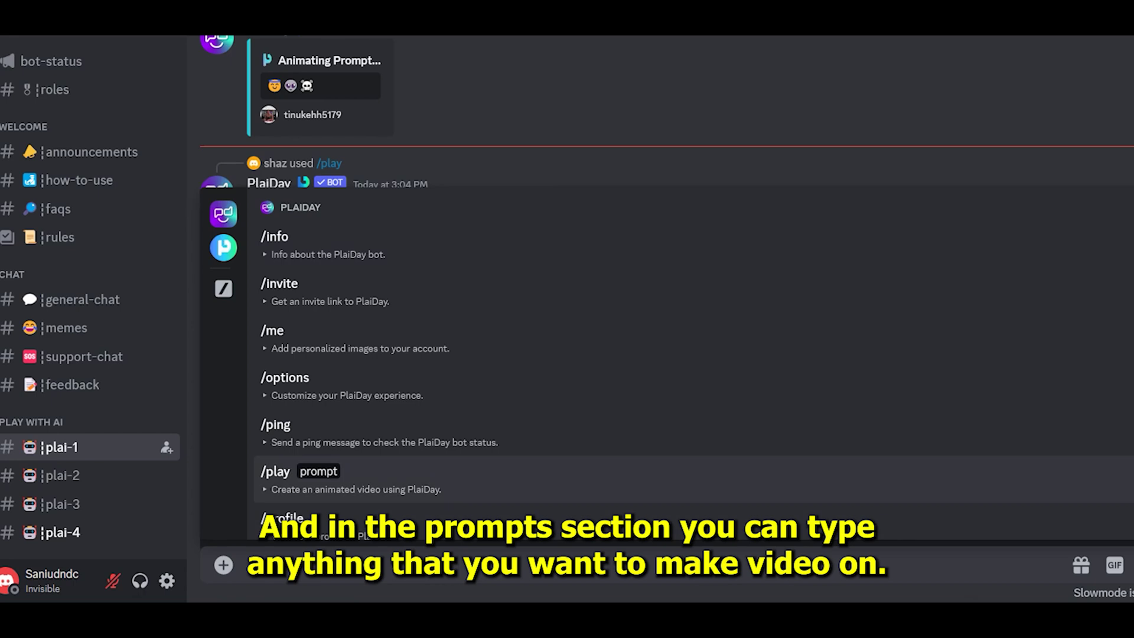
{"action": "key", "text": "Return"}
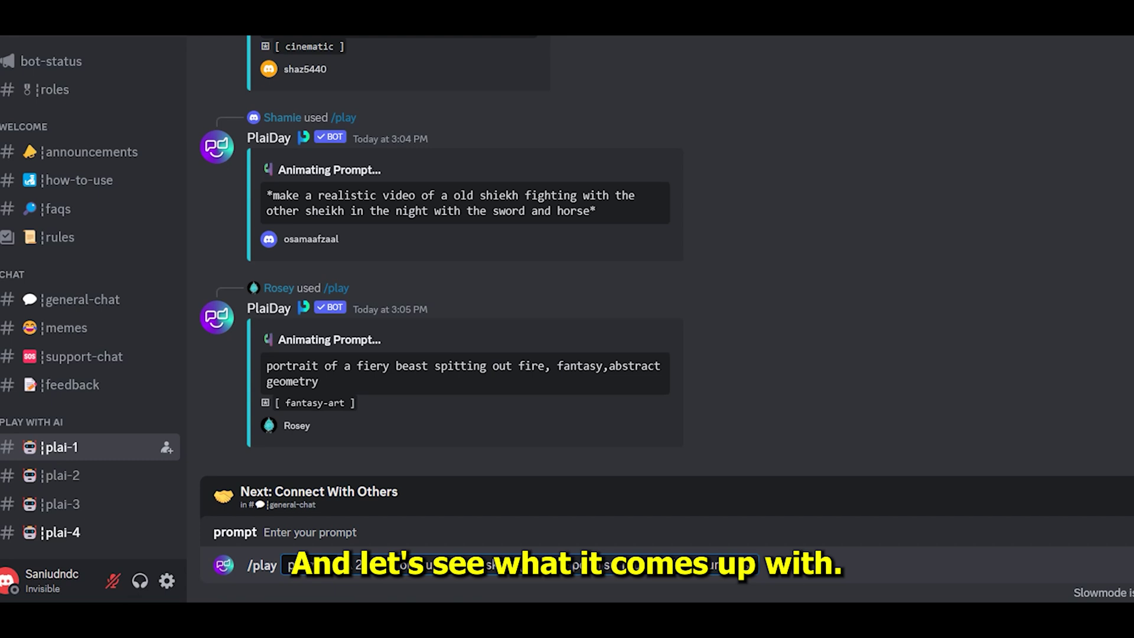
{"action": "key", "text": "Return"}
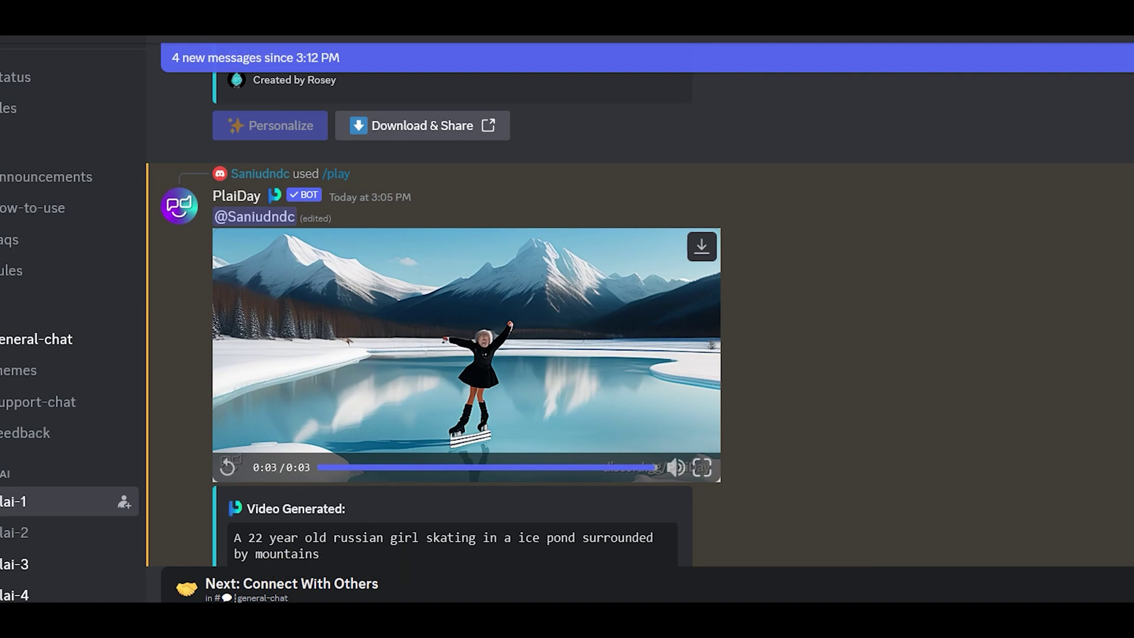
Play back the generated ice-skating video and the close-up video of the redhead woman on the street.
{"action": "key", "text": "space"}
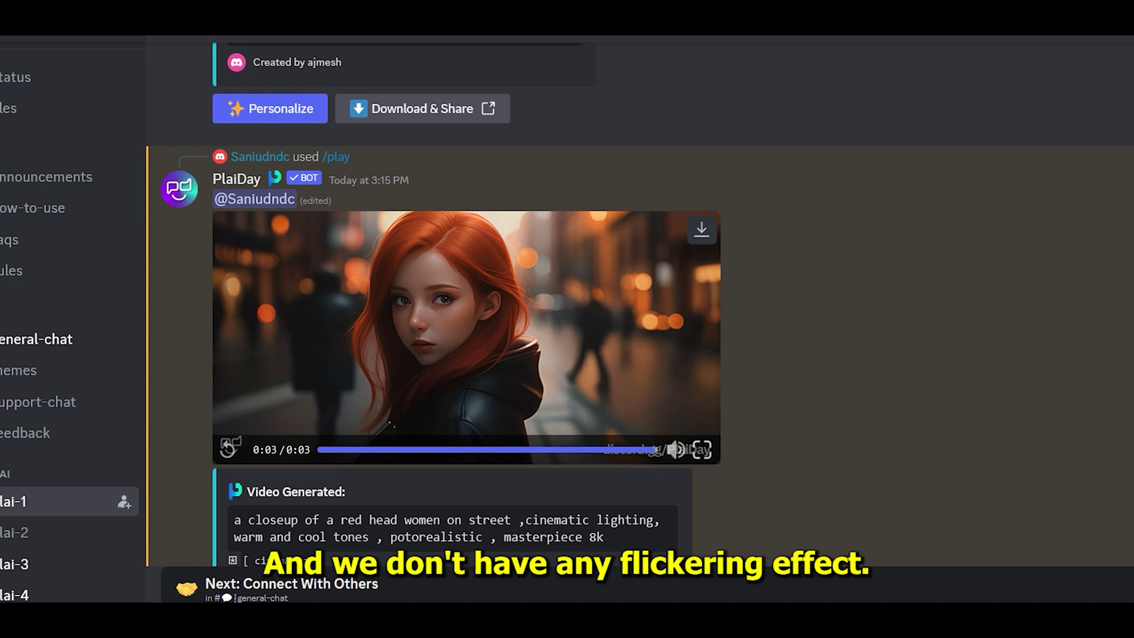
{"action": "key", "text": "space"}
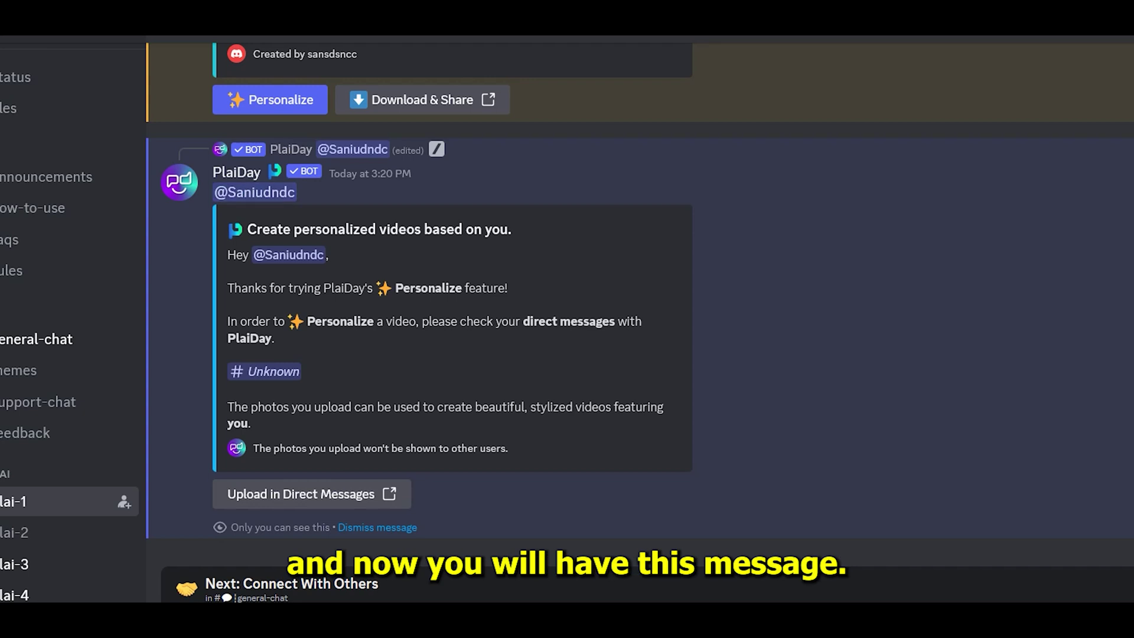
Send the PlaiDay bot three photos by direct message for personalization: the main-qimg file, image-2.jpg and EN8Ixu1W4AEB_LC.jpg.
{"action": "left_click", "coordinate": [312, 494]}
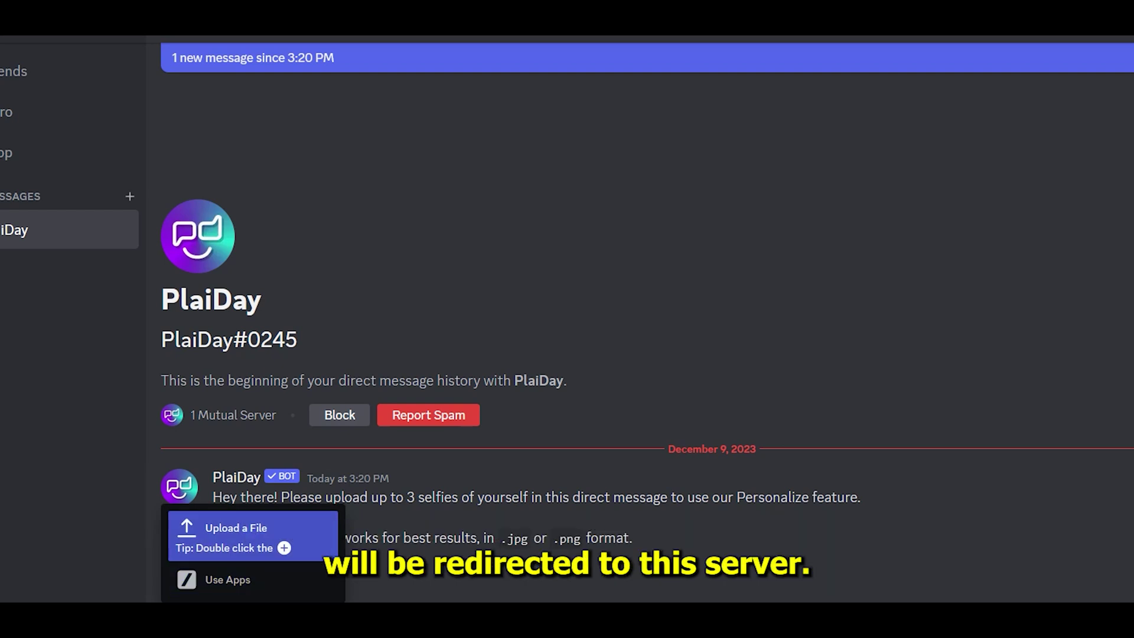
{"action": "left_click", "coordinate": [253, 535]}
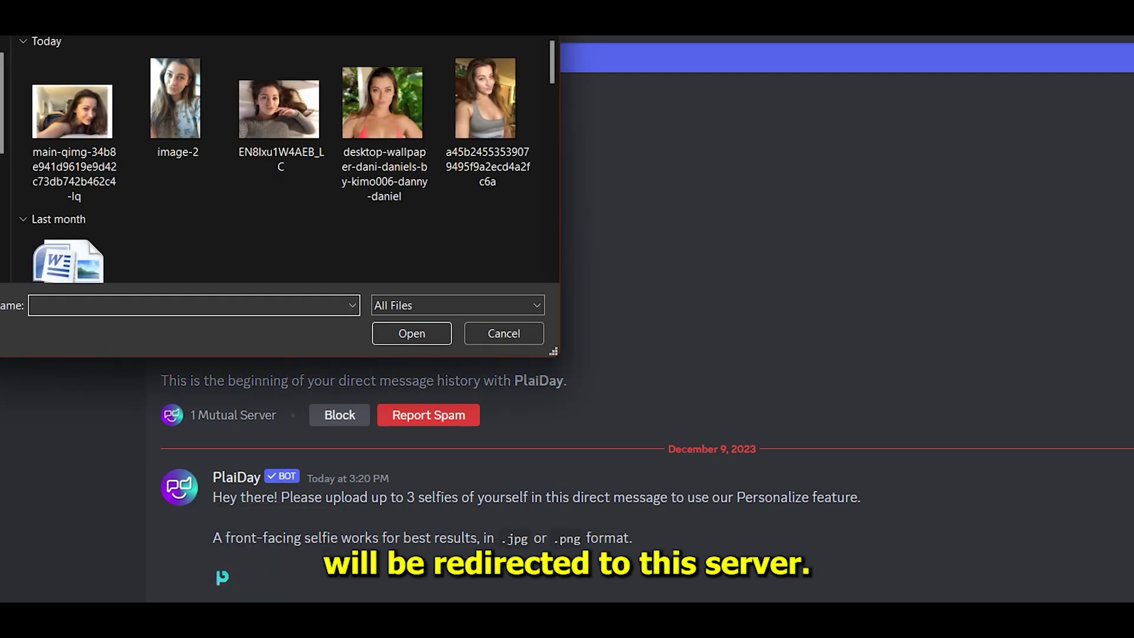
{"action": "left_click_drag", "start_coordinate": [552, 62], "coordinate": [552, 99]}
{"action": "scroll", "coordinate": [384, 189], "scroll_direction": "up", "scroll_amount": 3}
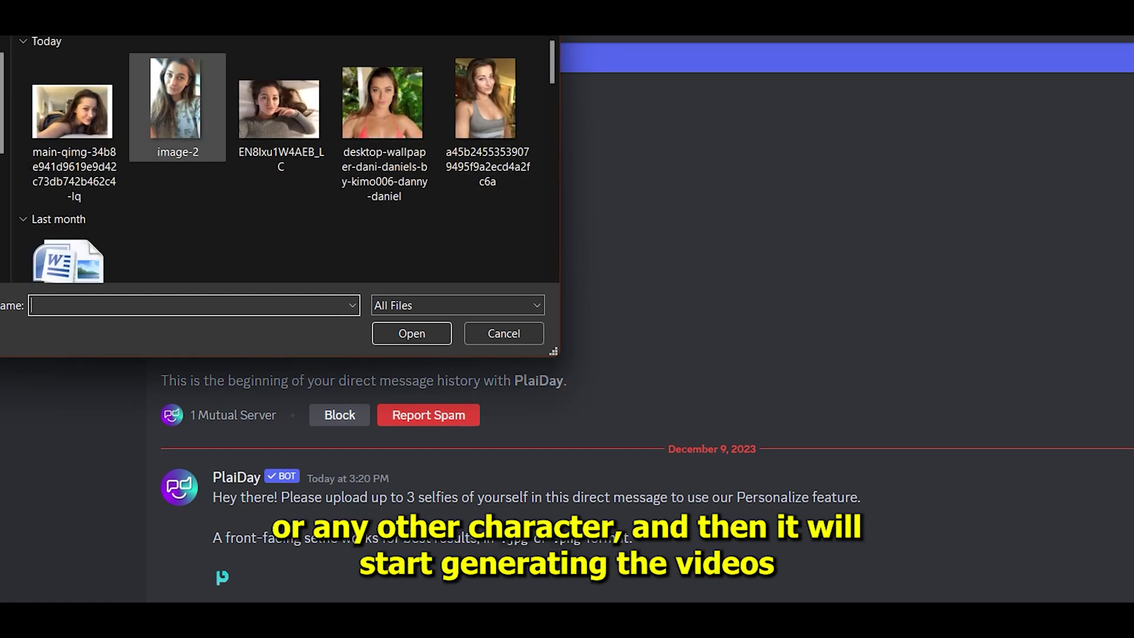
{"action": "left_click_drag", "start_coordinate": [20, 113], "coordinate": [325, 112]}
{"action": "key", "text": "Return"}
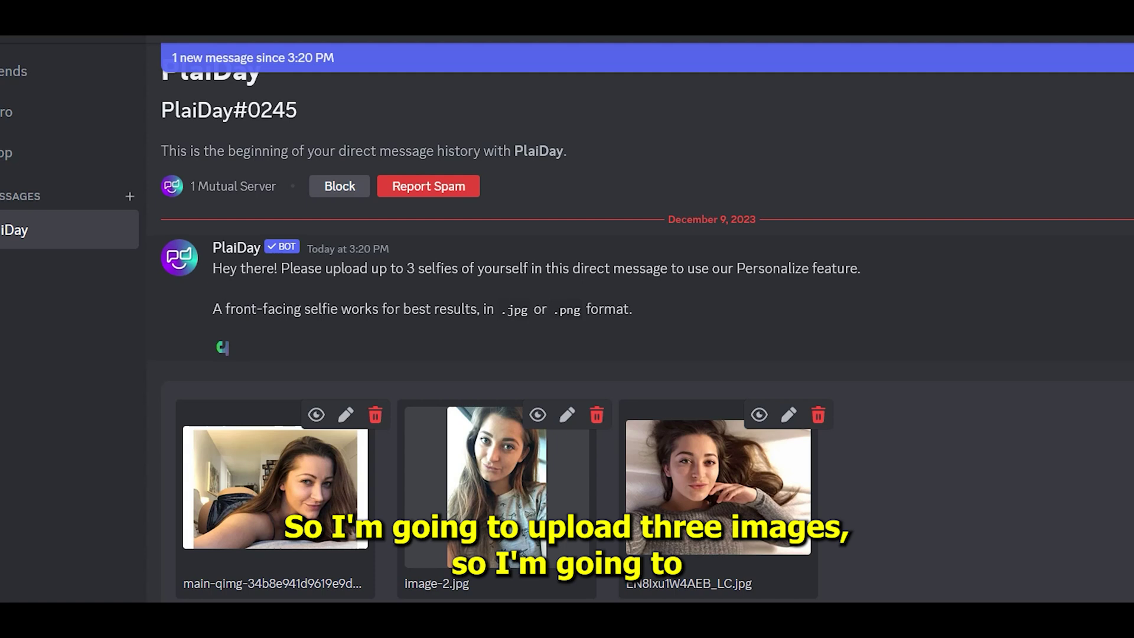
{"action": "key", "text": "Return"}
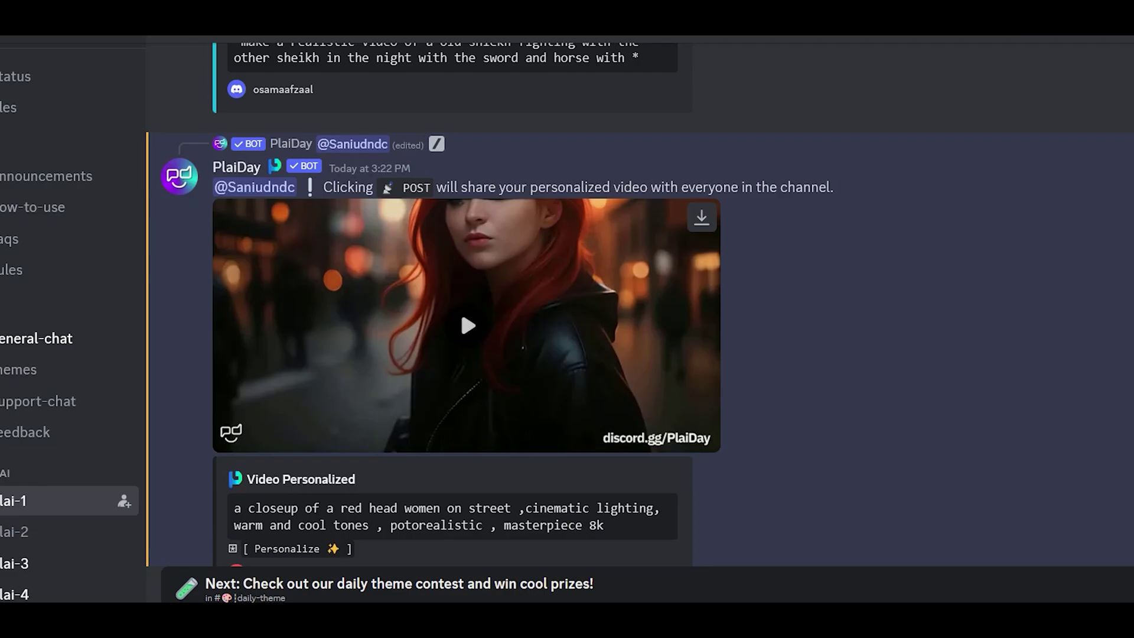
Play the personalized redhead close-up video and compare its face with the uploaded profile photo.
{"action": "left_click", "coordinate": [459, 309]}
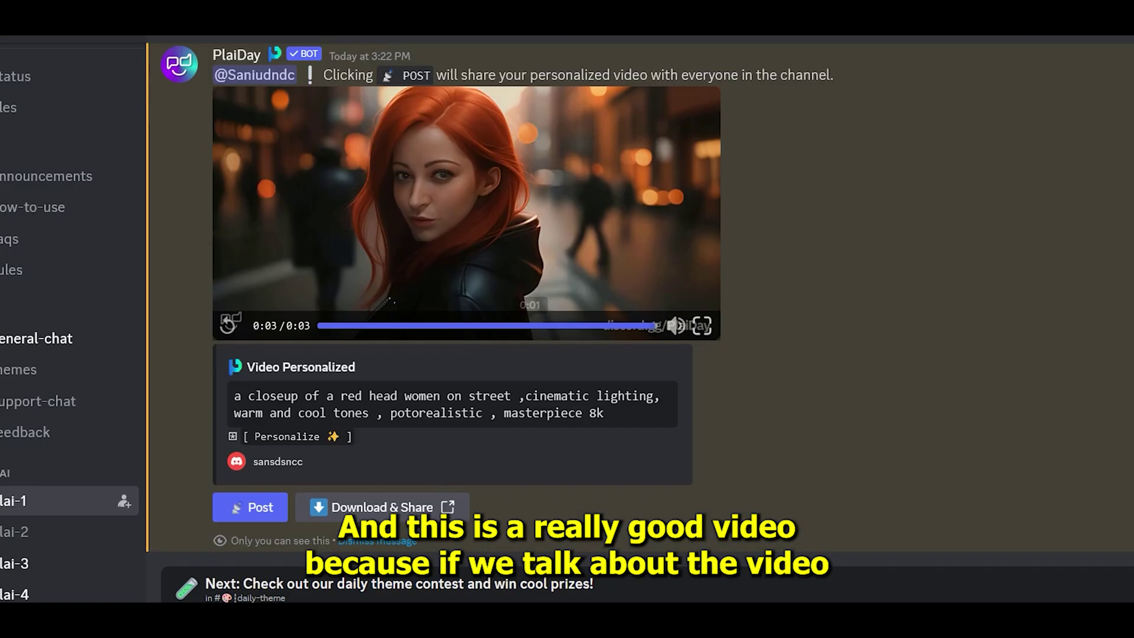
{"action": "scroll", "coordinate": [641, 295], "scroll_direction": "up", "scroll_amount": 9}
{"action": "scroll", "coordinate": [642, 305], "scroll_direction": "up", "scroll_amount": 5}
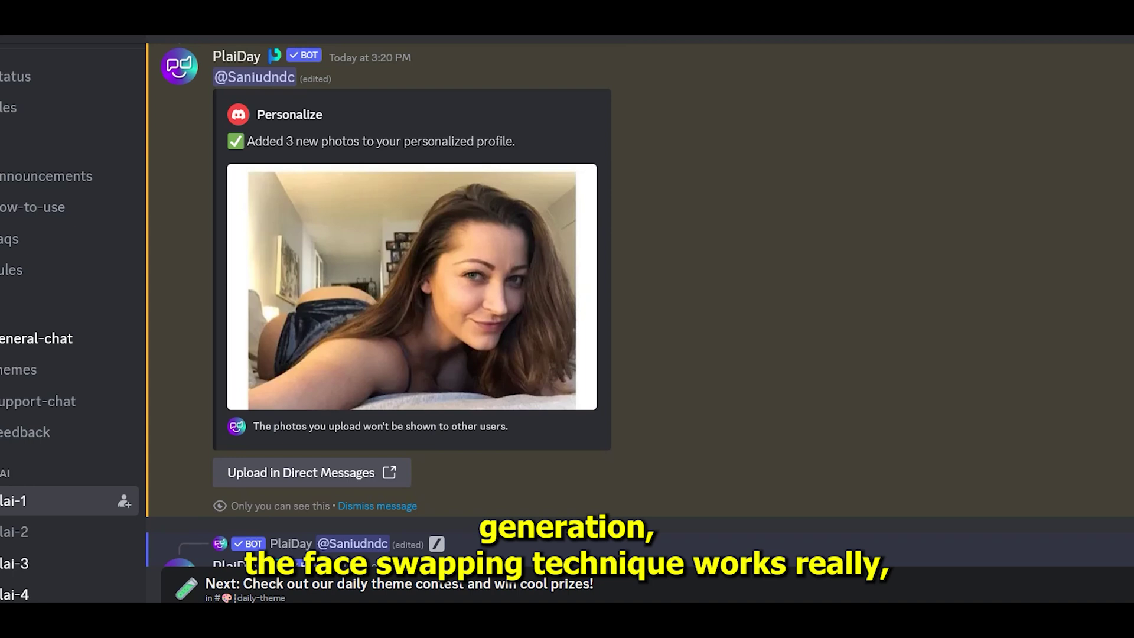
{"action": "scroll", "coordinate": [642, 304], "scroll_direction": "down", "scroll_amount": 2}
{"action": "scroll", "coordinate": [642, 305], "scroll_direction": "up", "scroll_amount": 5}
{"action": "scroll", "coordinate": [642, 305], "scroll_direction": "down", "scroll_amount": 10}
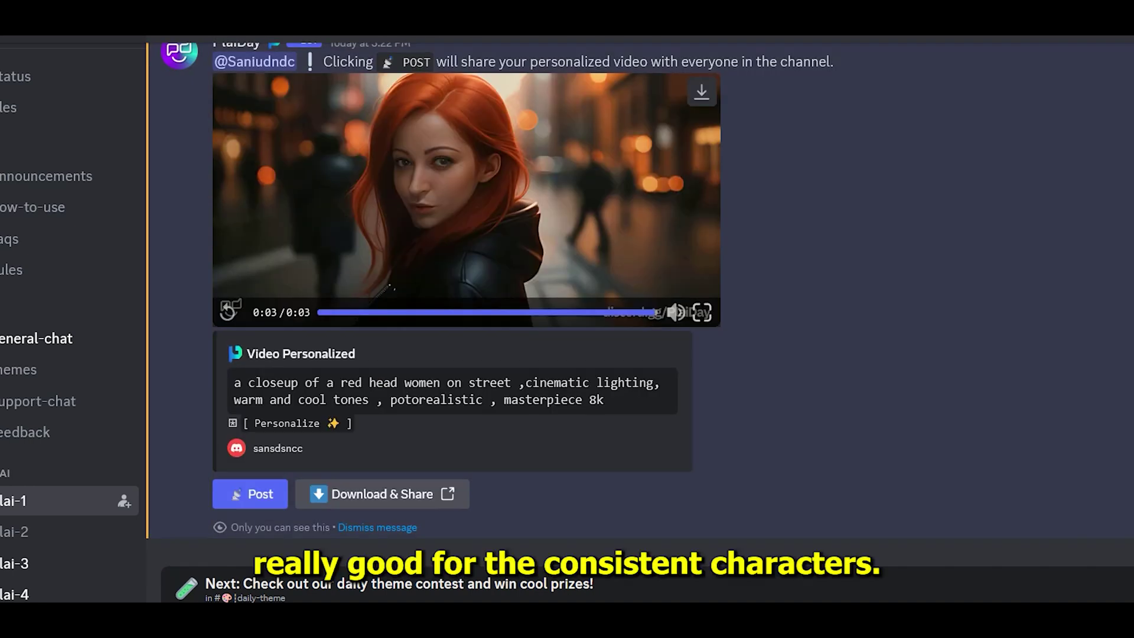
{"action": "left_click", "coordinate": [228, 312]}
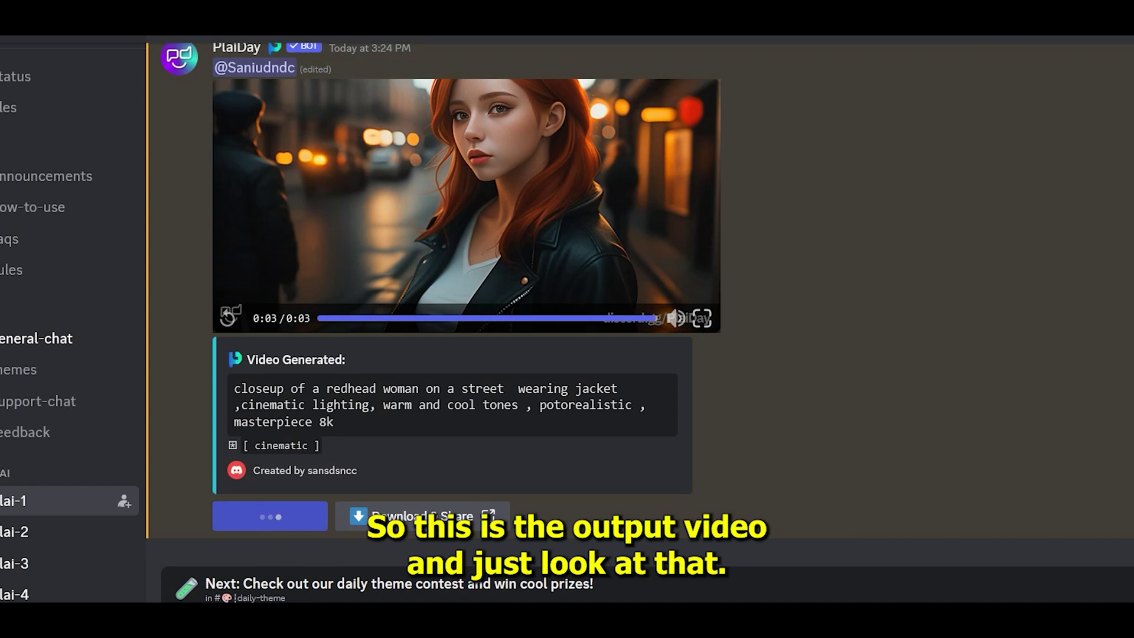
Compare the original and personalized videos of the redhead woman wearing a jacket, replaying the personalized version.
{"action": "scroll", "coordinate": [466, 300], "scroll_direction": "up", "scroll_amount": 3}
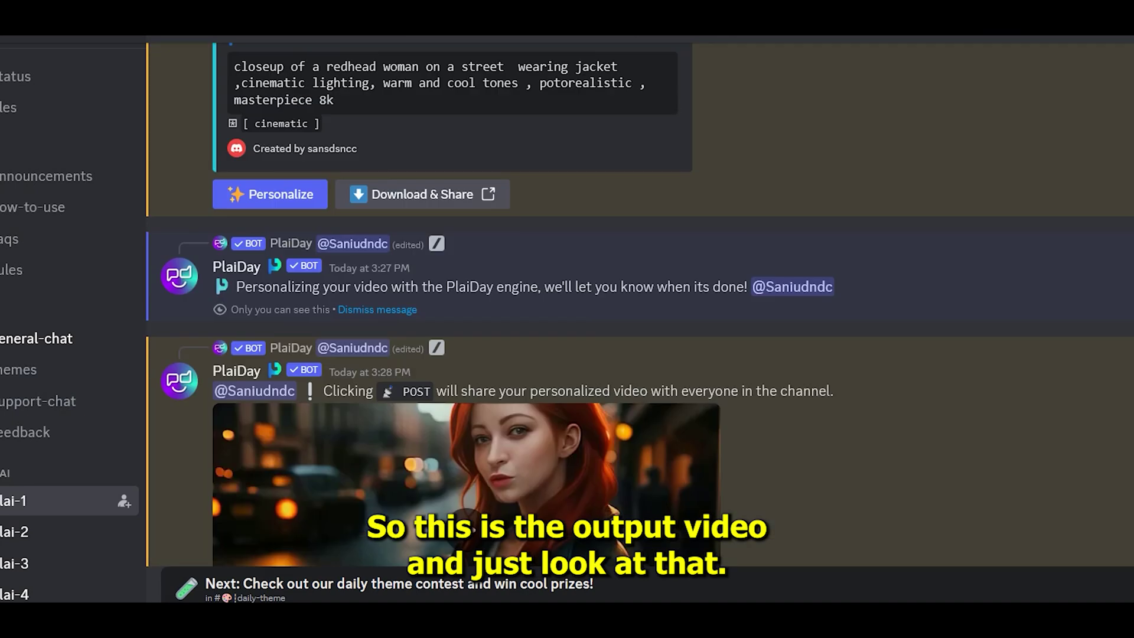
{"action": "scroll", "coordinate": [466, 300], "scroll_direction": "down", "scroll_amount": 2}
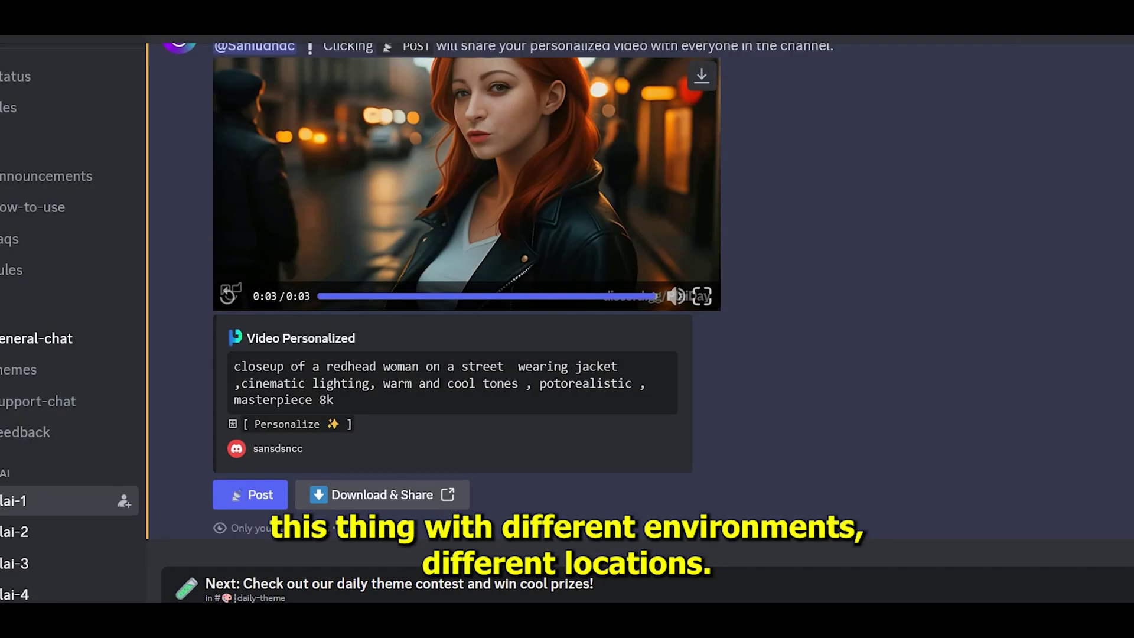
{"action": "key", "text": "space"}
{"action": "scroll", "coordinate": [467, 236], "scroll_direction": "up", "scroll_amount": 2}
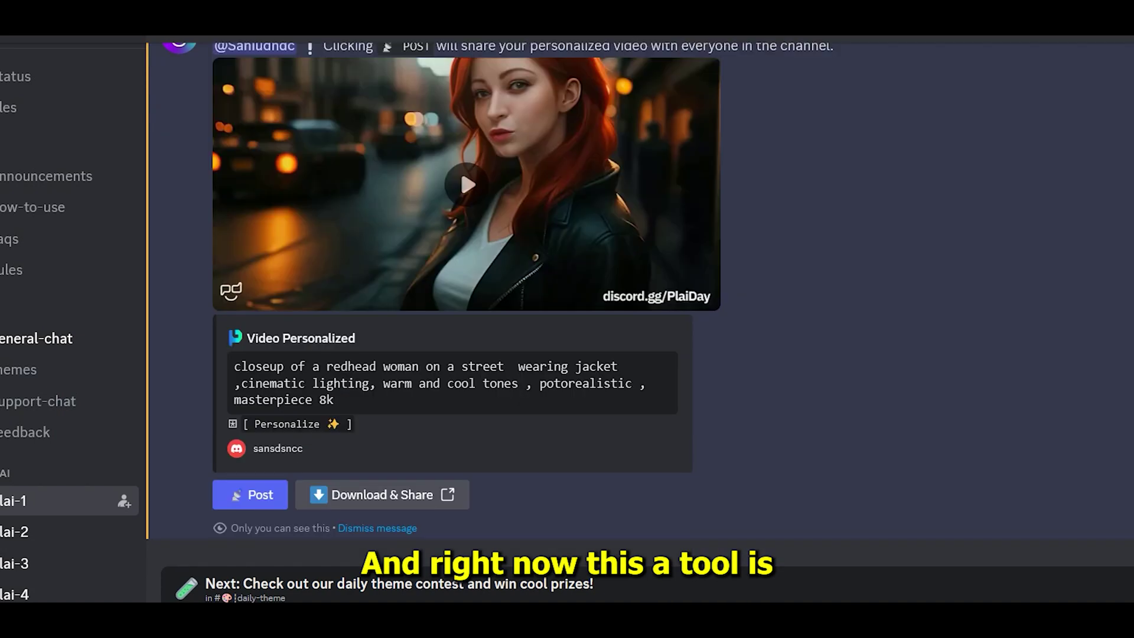
{"action": "scroll", "coordinate": [466, 295], "scroll_direction": "up", "scroll_amount": 1}
{"action": "scroll", "coordinate": [467, 296], "scroll_direction": "up", "scroll_amount": 5}
{"action": "scroll", "coordinate": [466, 296], "scroll_direction": "down", "scroll_amount": 4}
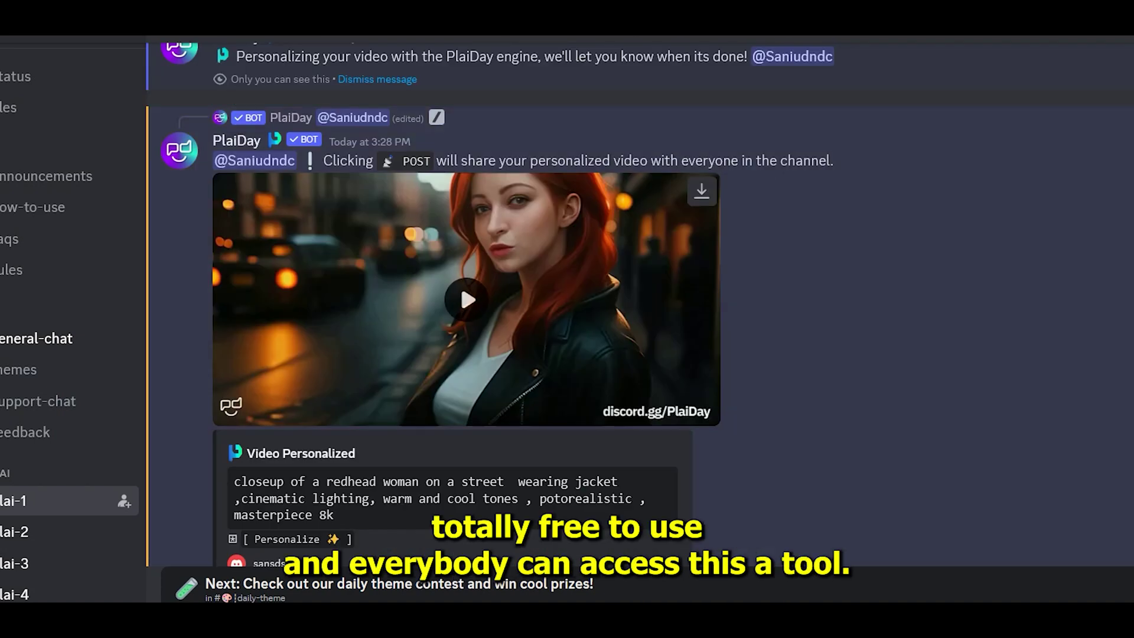
{"action": "left_click", "coordinate": [459, 284]}
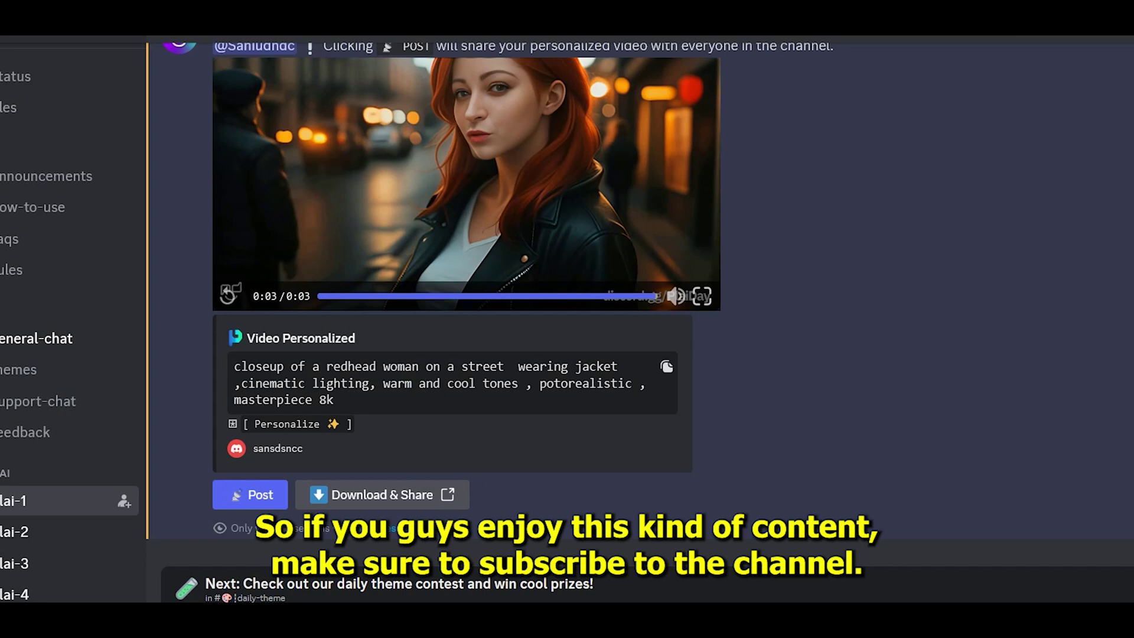
{"action": "key", "text": "space"}
{"action": "scroll", "coordinate": [490, 304], "scroll_direction": "up", "scroll_amount": 2}
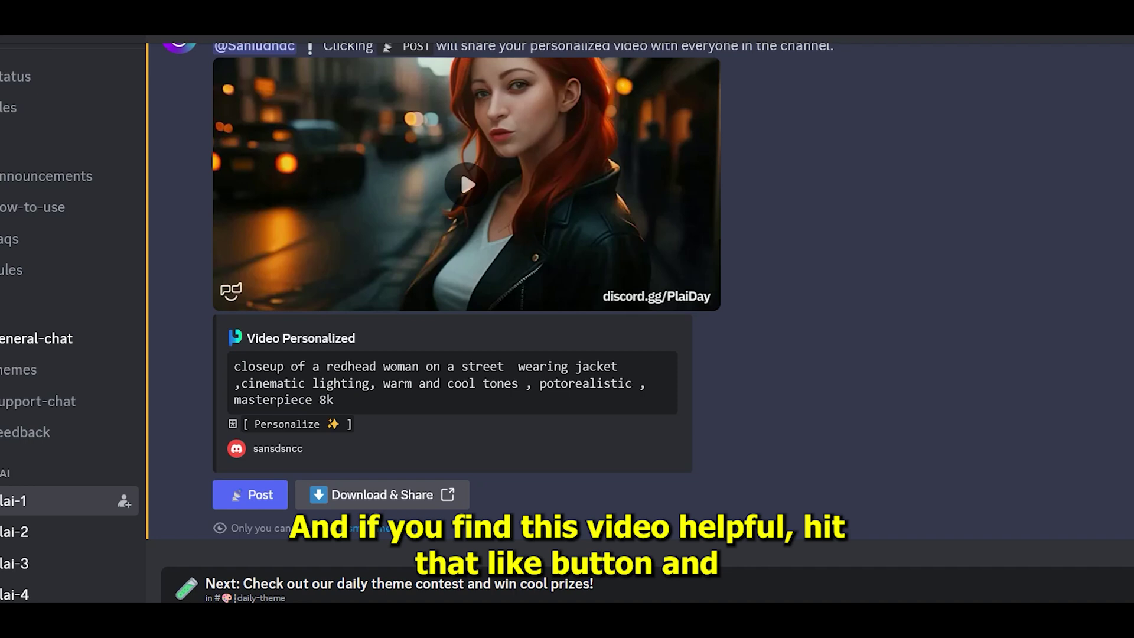
{"action": "scroll", "coordinate": [640, 304], "scroll_direction": "up", "scroll_amount": 5}
{"action": "scroll", "coordinate": [460, 285], "scroll_direction": "down", "scroll_amount": 4}
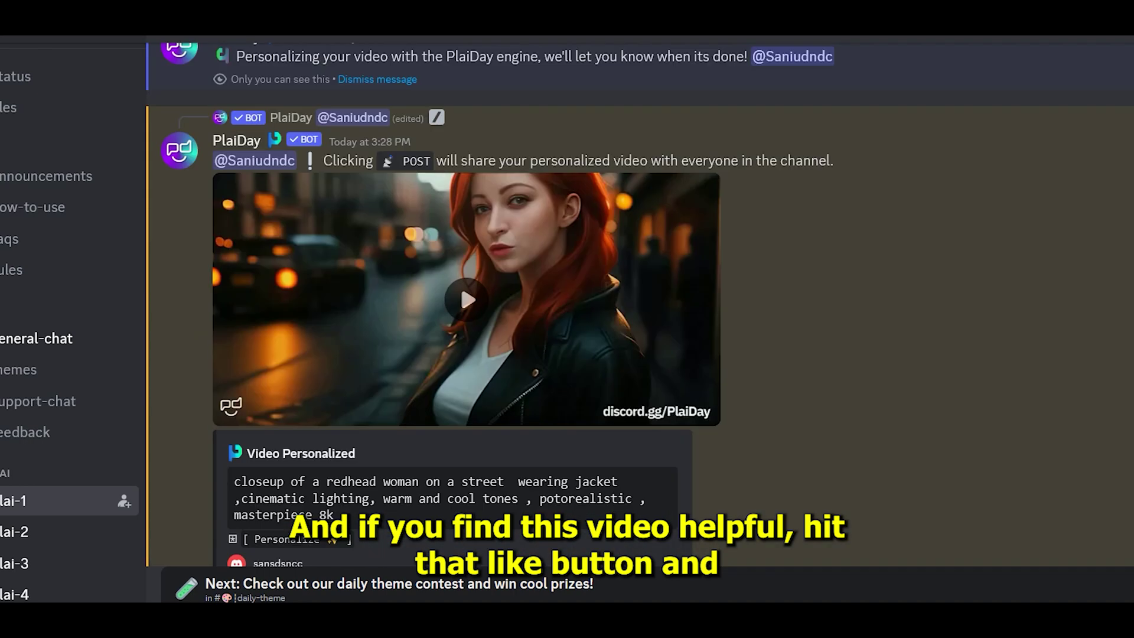
{"action": "left_click", "coordinate": [459, 285]}
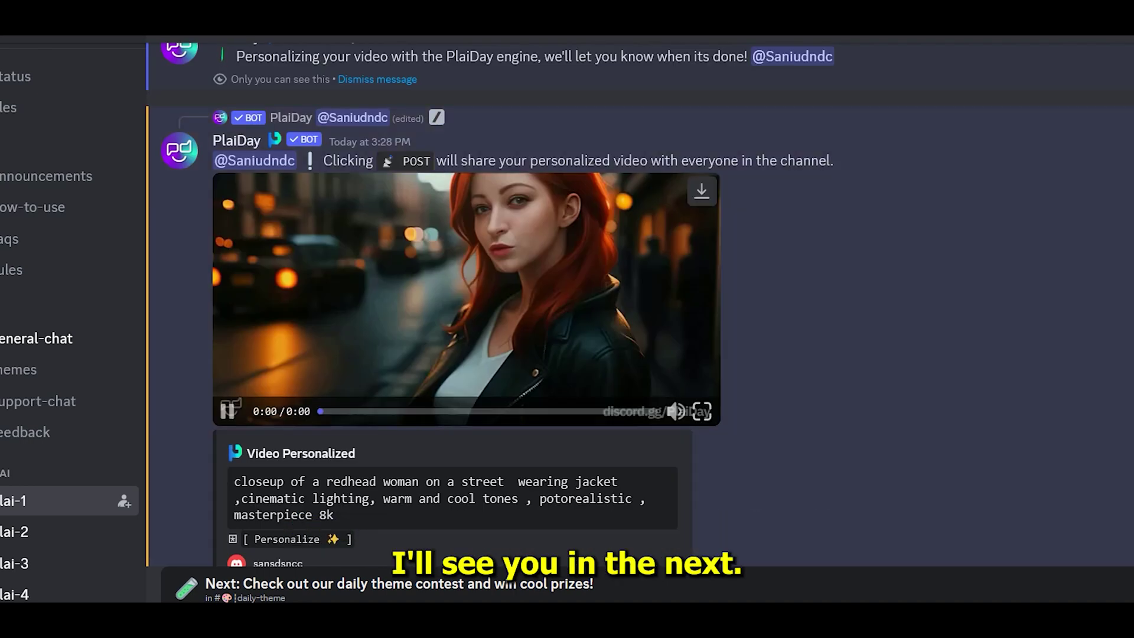